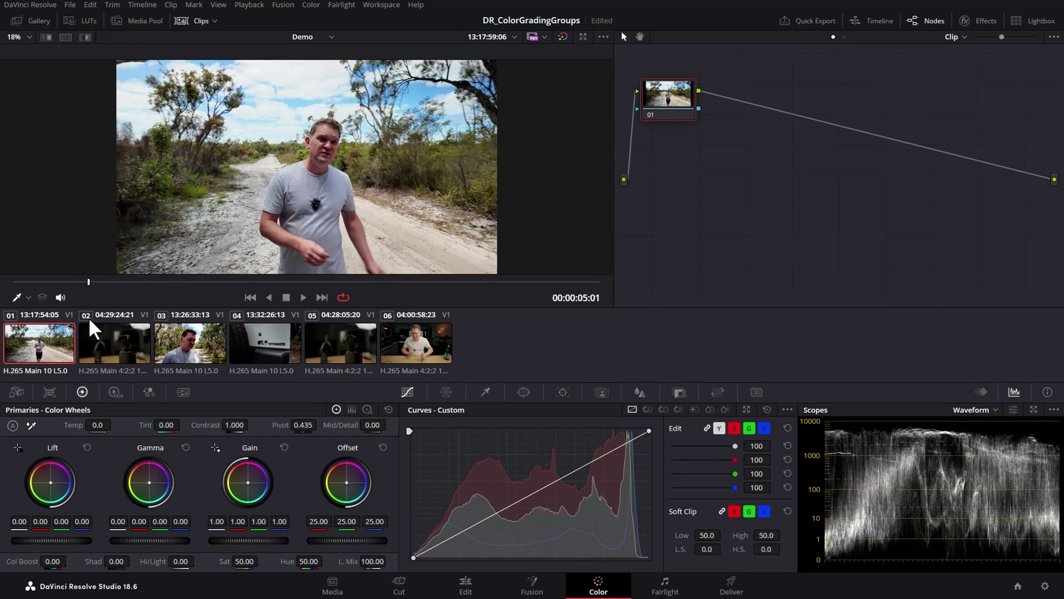
# - Switch the node editor to the Timeline grade and move its node 01 rightward in the graph
pyautogui.click(845, 37)
pyautogui.click(834, 36)
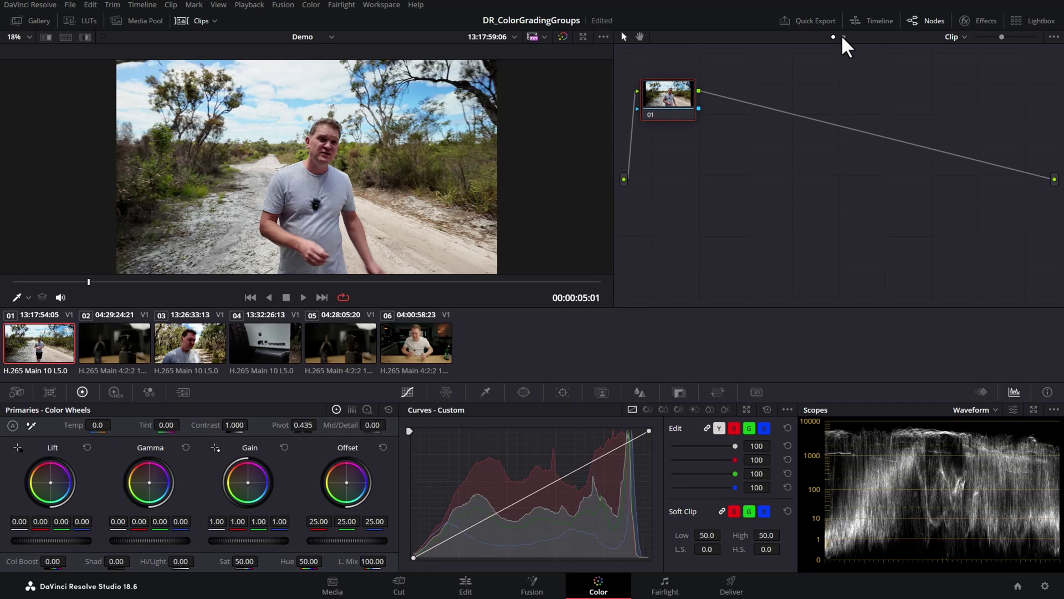
pyautogui.click(845, 37)
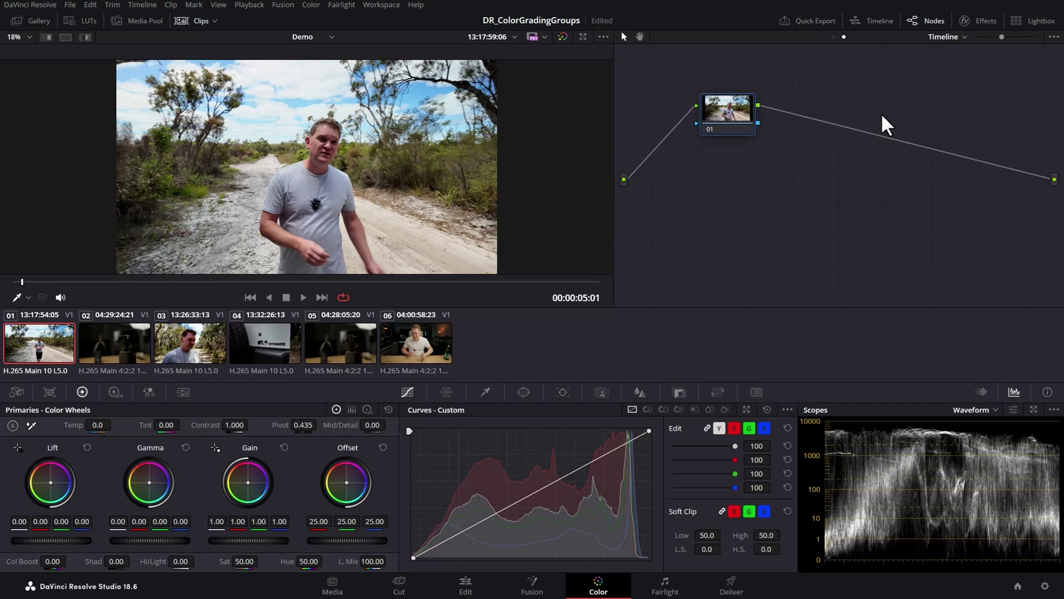
pyautogui.click(960, 36)
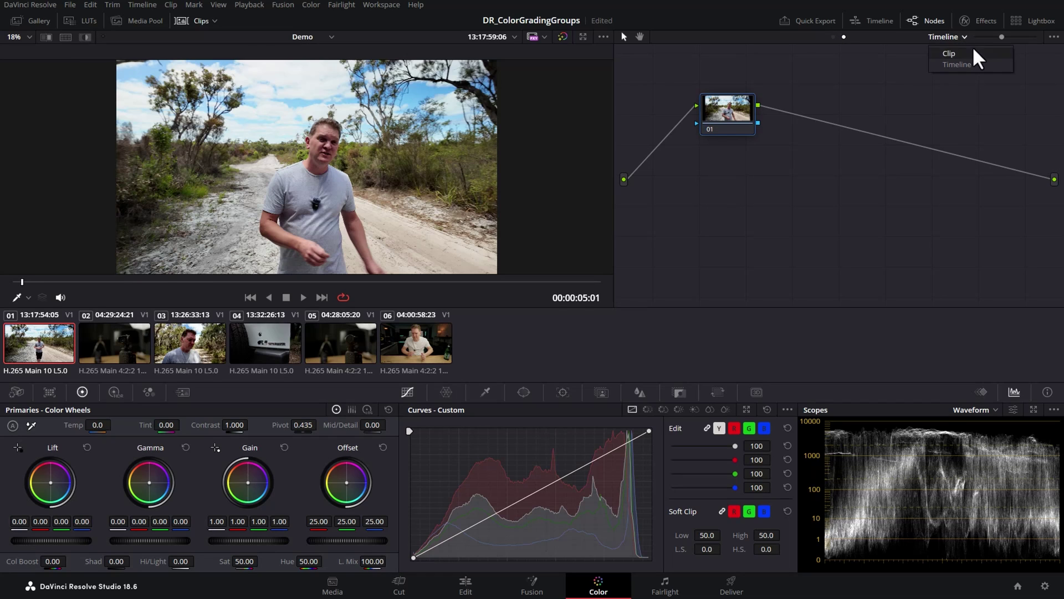
pyautogui.click(973, 47)
pyautogui.click(972, 64)
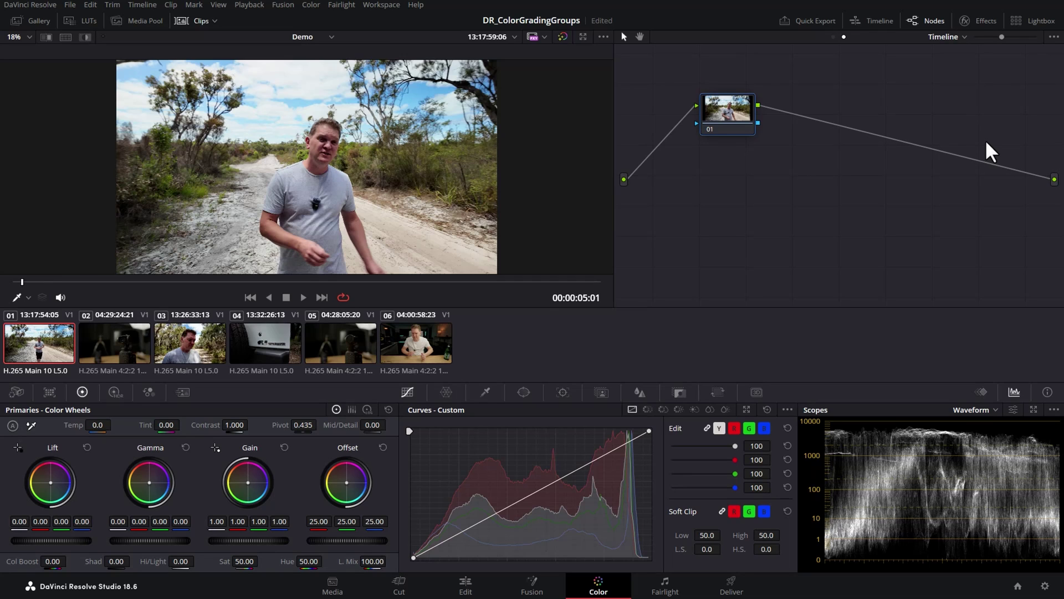
pyautogui.moveTo(734, 114); pyautogui.dragTo(780, 114)
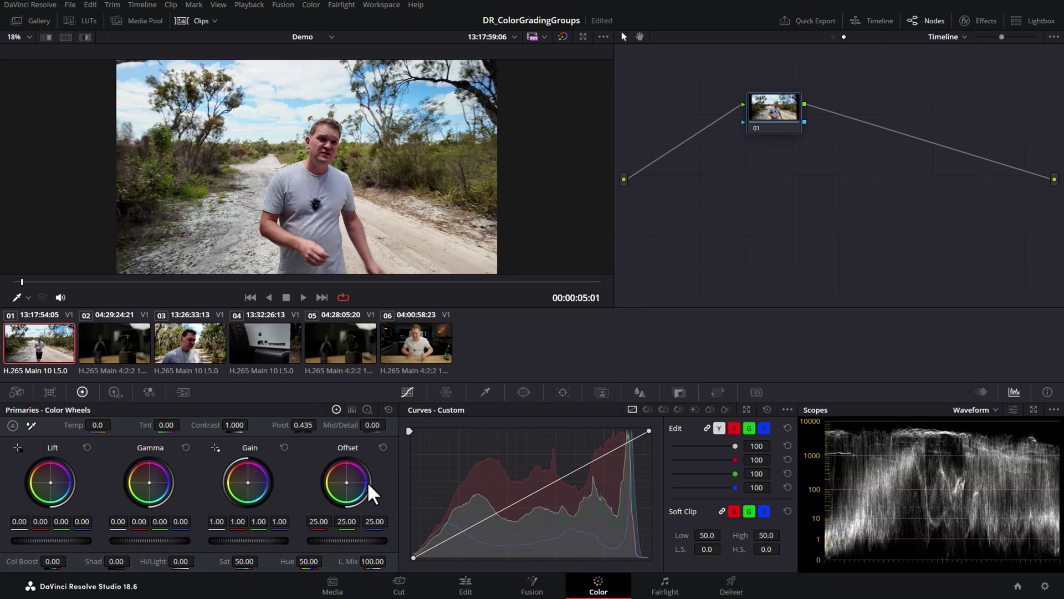
# - Try a warm orange timeline offset across the clips, then reset the timeline node grade
pyautogui.moveTo(346, 483); pyautogui.dragTo(360, 498)
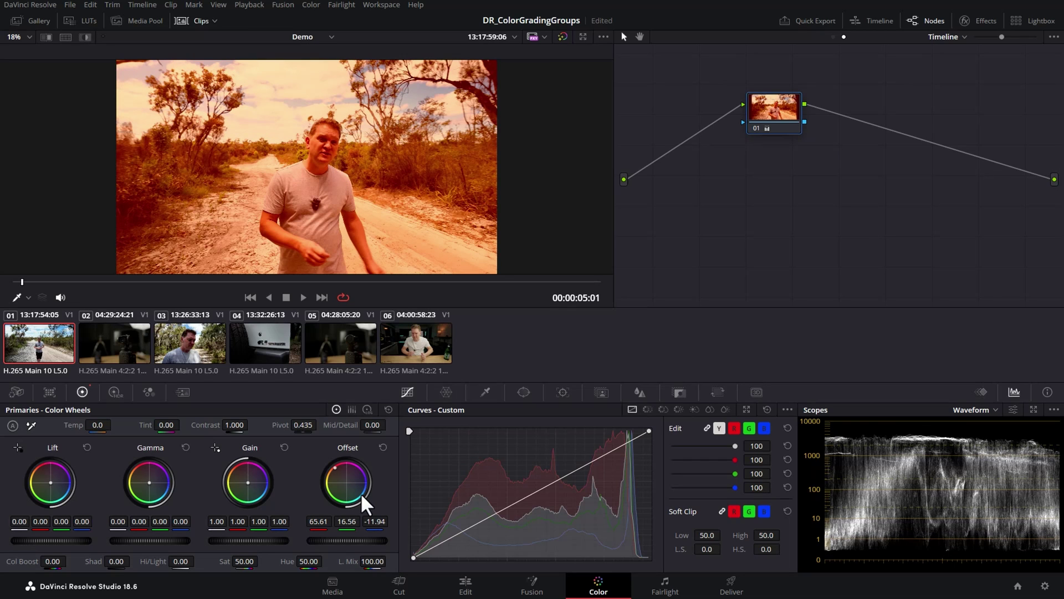
pyautogui.click(114, 343)
pyautogui.click(201, 352)
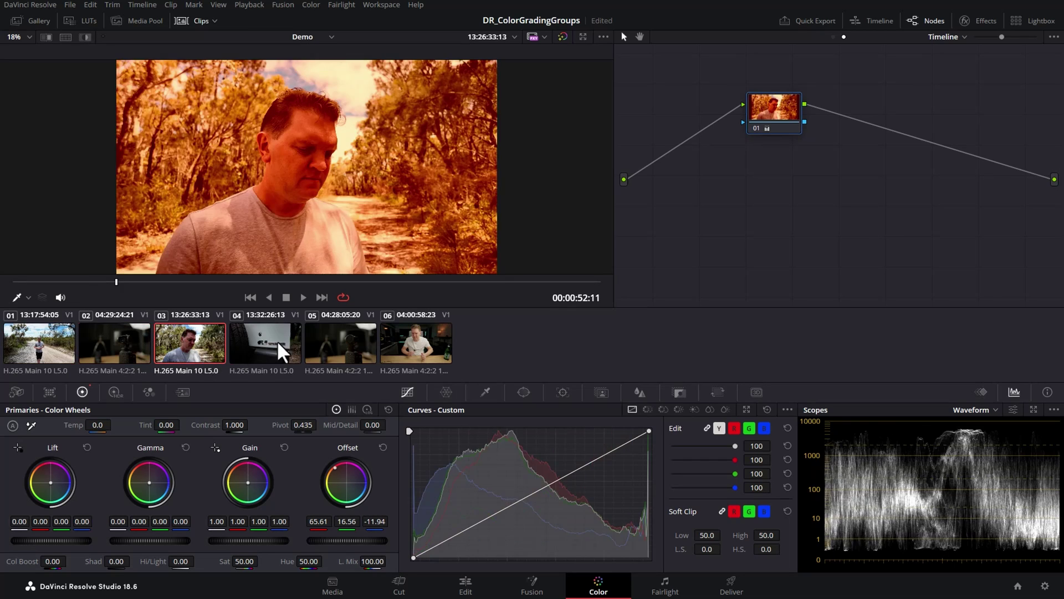
pyautogui.click(278, 340)
pyautogui.click(362, 337)
pyautogui.click(418, 331)
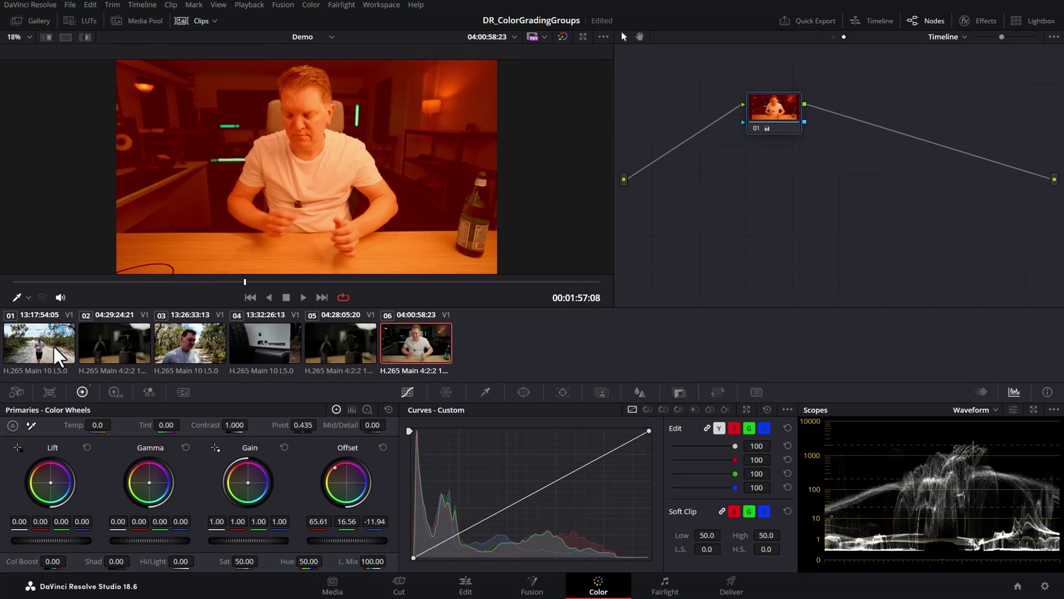
pyautogui.click(54, 345)
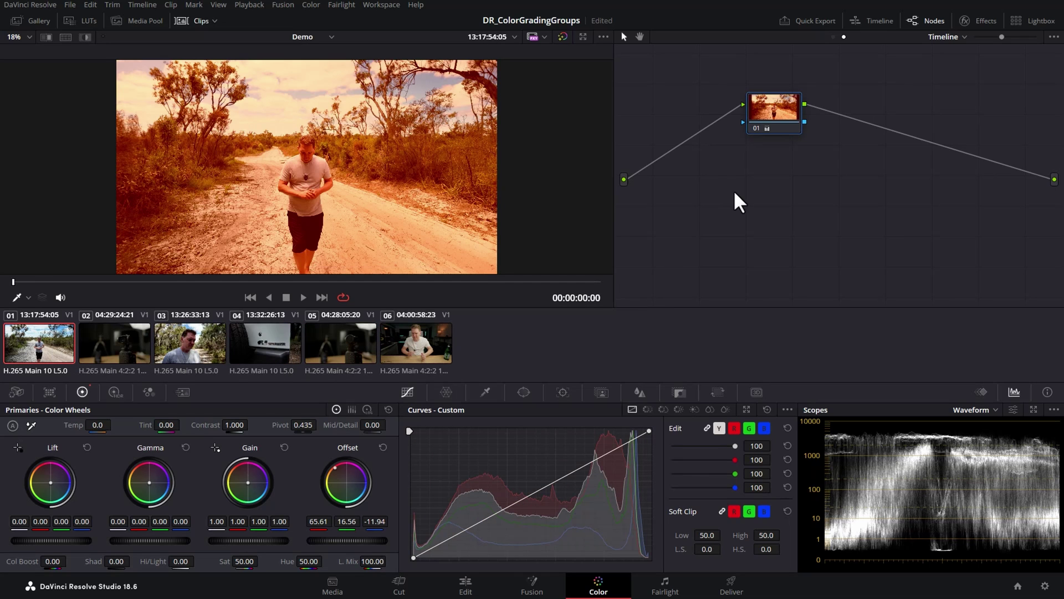
pyautogui.rightClick(775, 105)
pyautogui.click(839, 115)
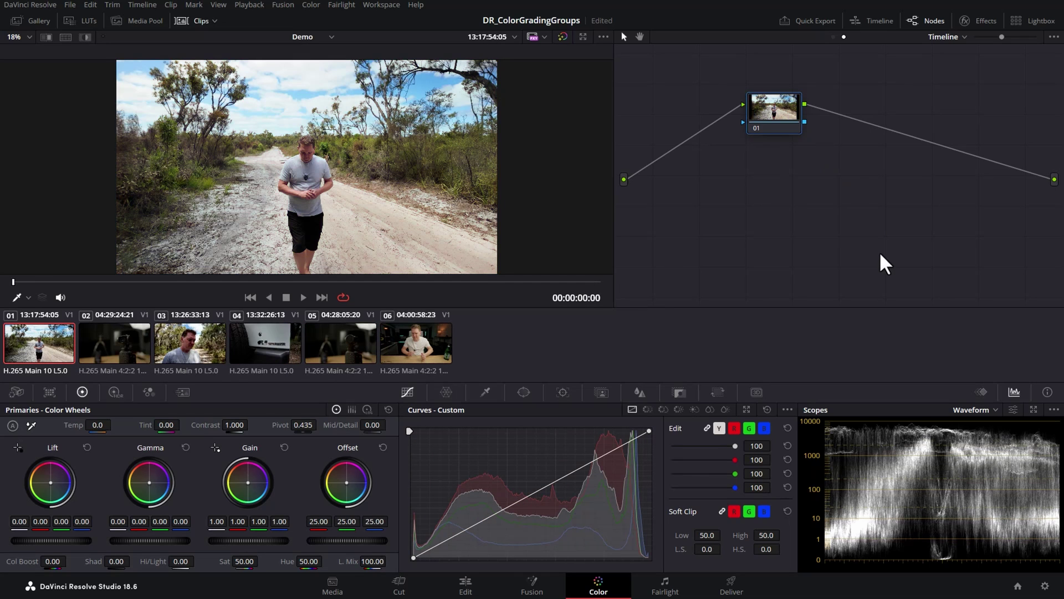
# - Back on Clip level, try a green offset on clip 01 alone, then reset its node grade
pyautogui.click(834, 37)
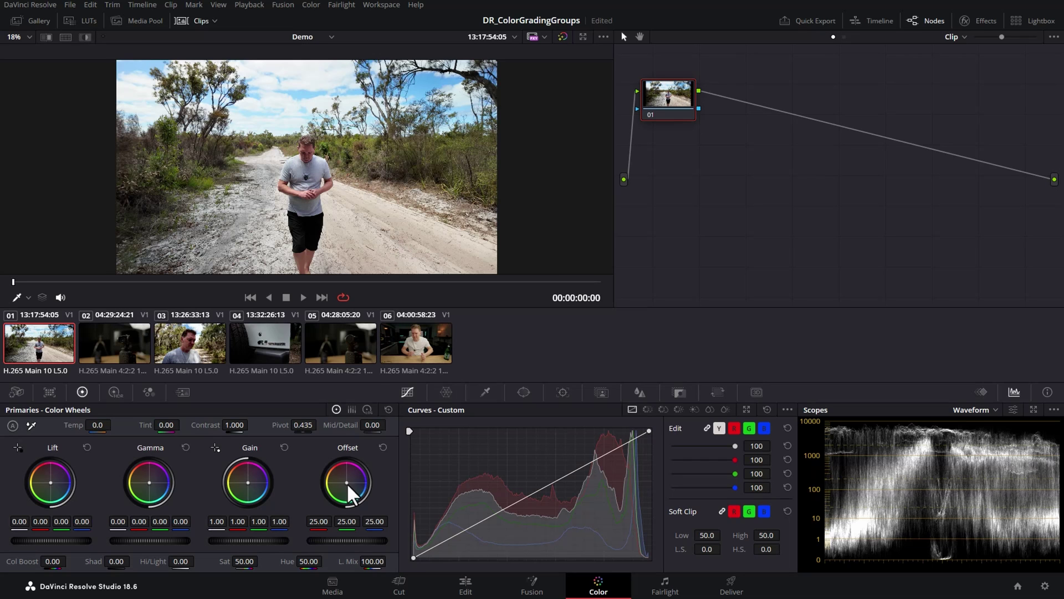
pyautogui.moveTo(347, 483); pyautogui.dragTo(331, 495)
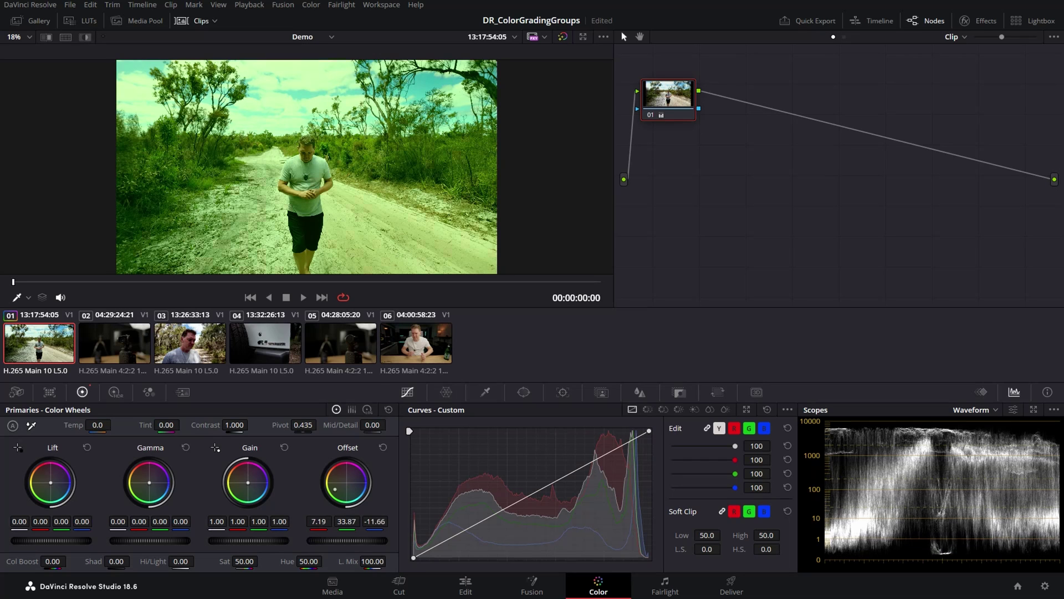
pyautogui.click(99, 340)
pyautogui.click(190, 341)
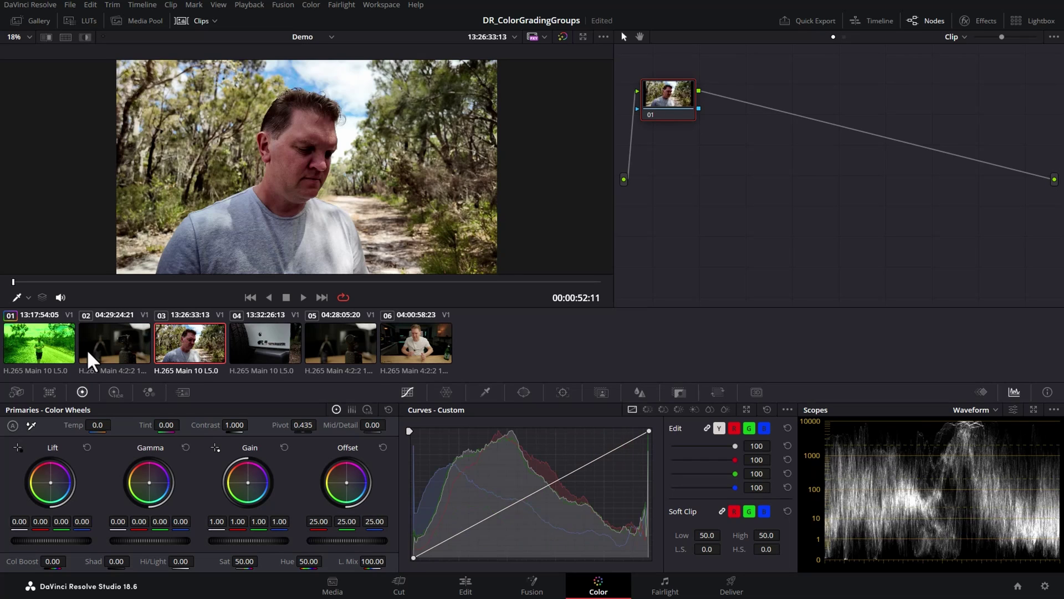
pyautogui.click(51, 347)
pyautogui.rightClick(671, 94)
pyautogui.click(708, 105)
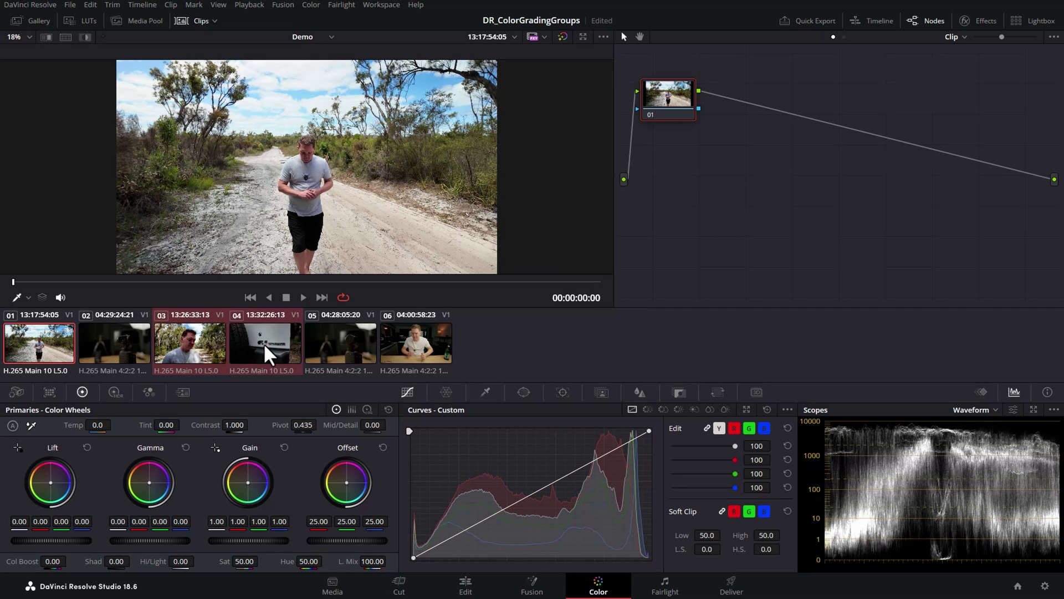
# - Flip the node editor between Timeline and Clip grade levels, ending on Clip
pyautogui.click(963, 37)
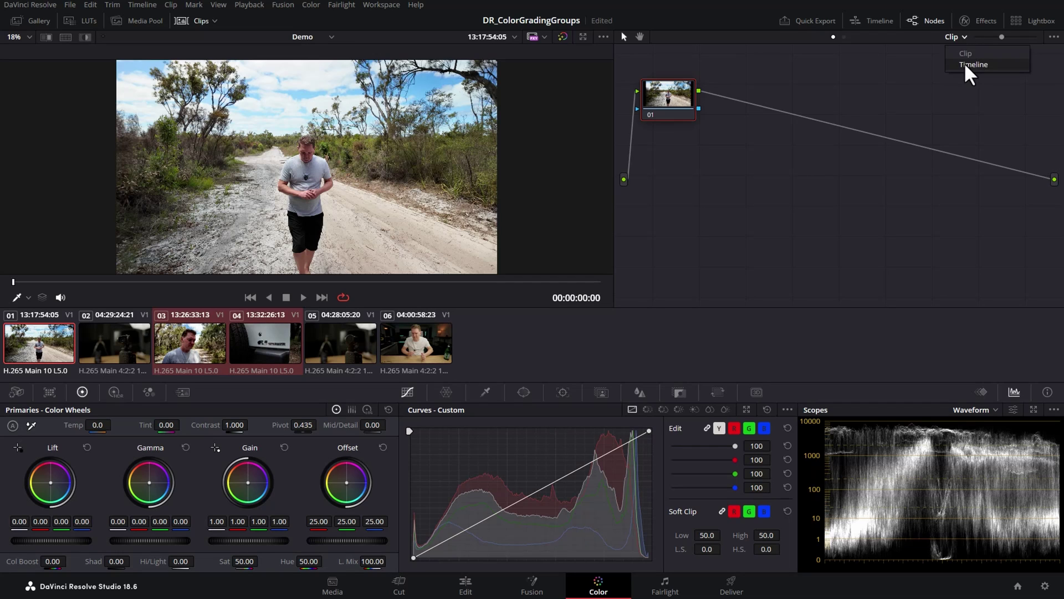
pyautogui.click(964, 62)
pyautogui.click(833, 37)
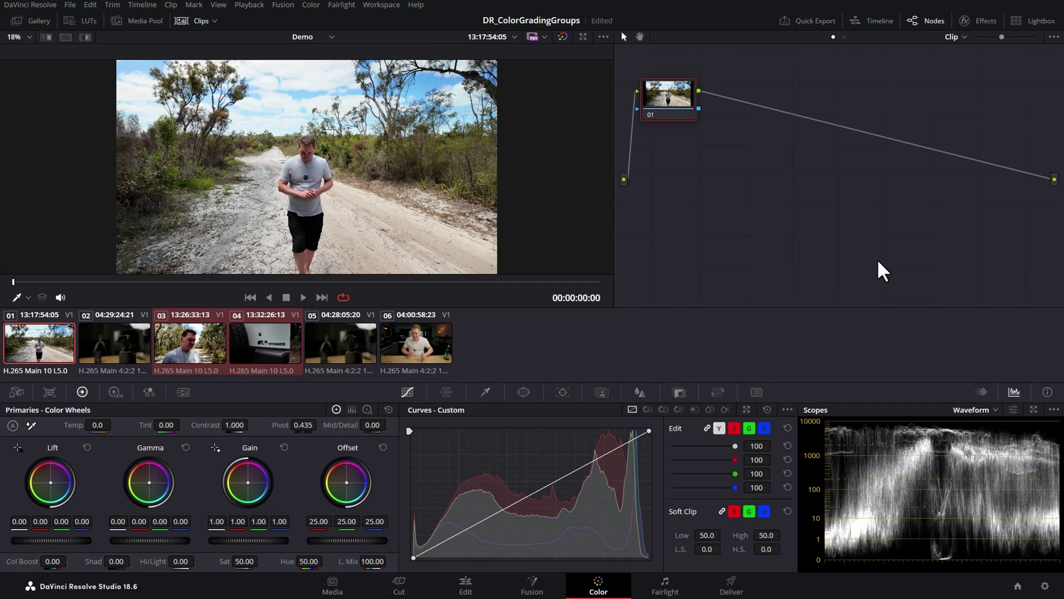
# - Add the selected clips 01, 03 and 04 into a new group named Pocket3
pyautogui.rightClick(269, 340)
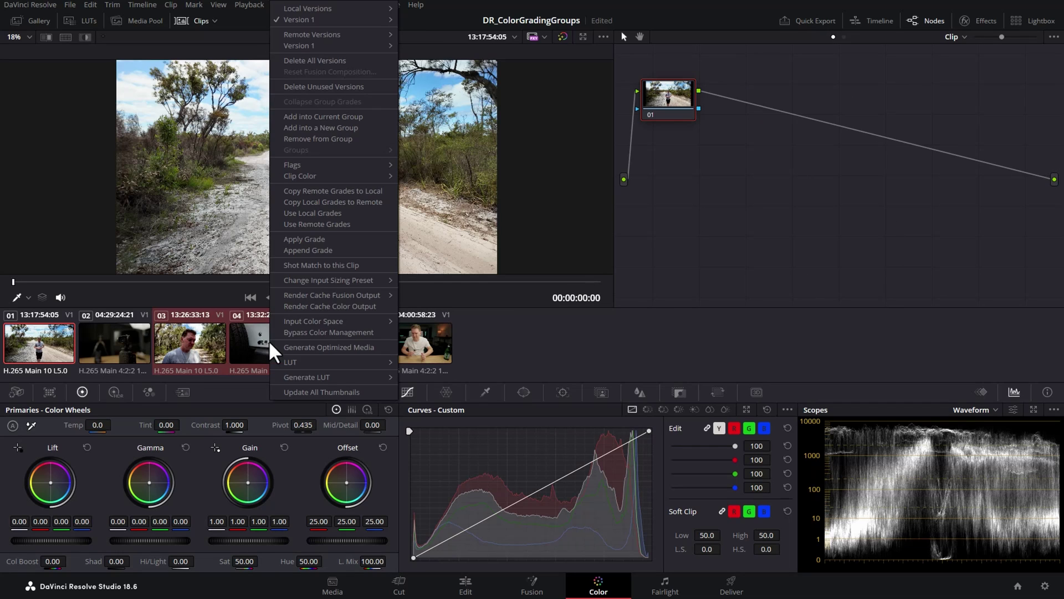
pyautogui.click(361, 125)
pyautogui.write('Pocket3')
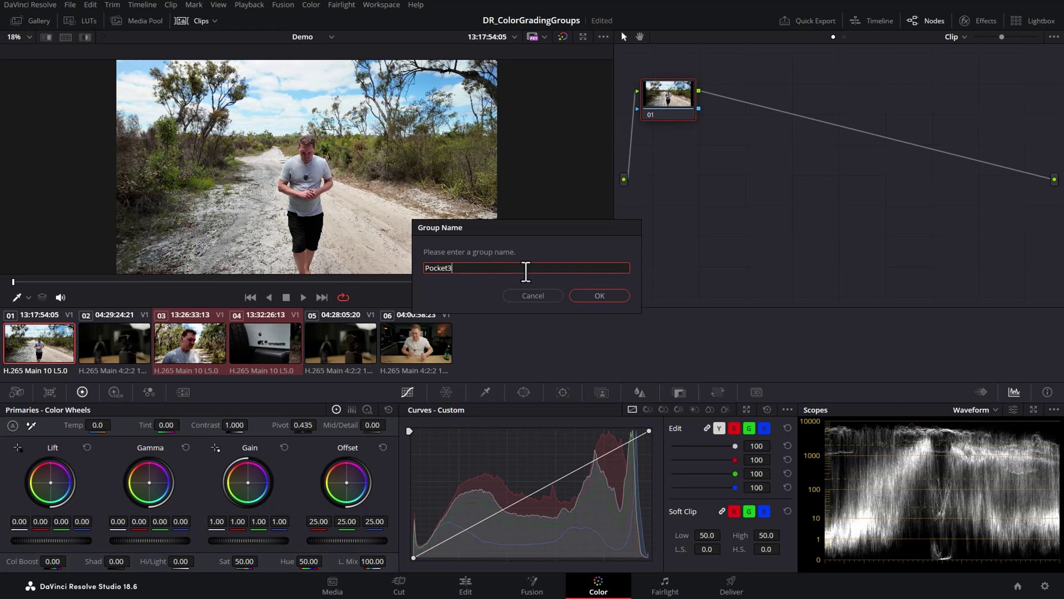
pyautogui.click(599, 295)
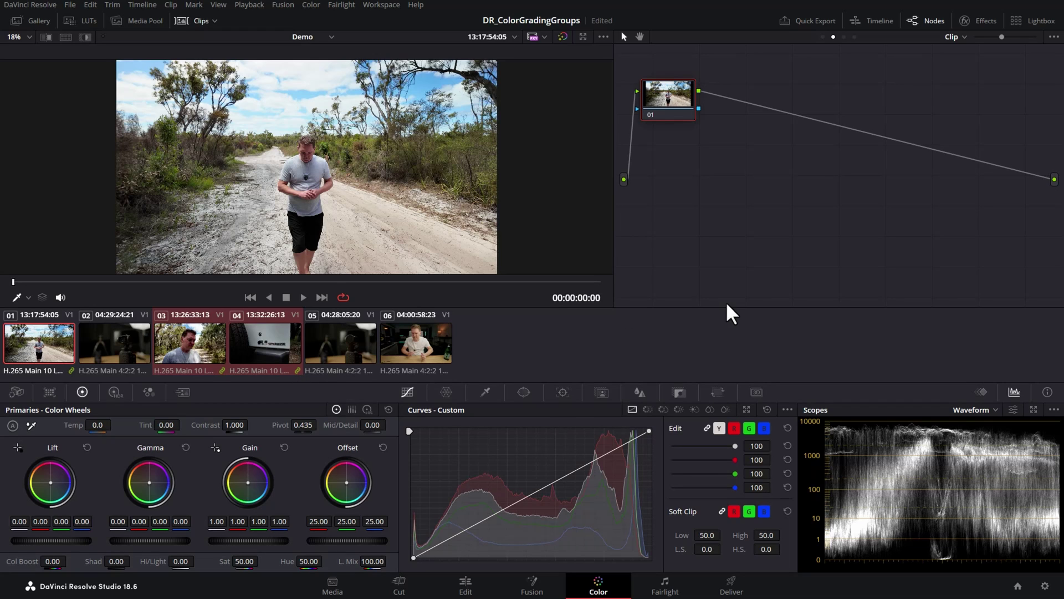
# - Set the node editor to the Pocket3 group's Group Pre-Clip grade with its single node 01
pyautogui.click(841, 38)
pyautogui.click(854, 37)
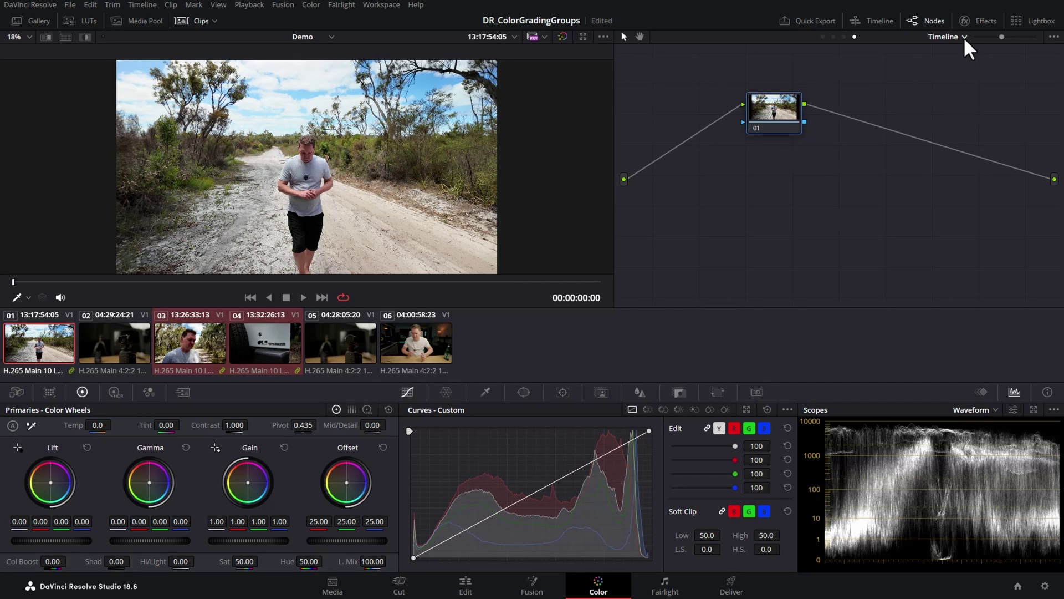
pyautogui.click(963, 37)
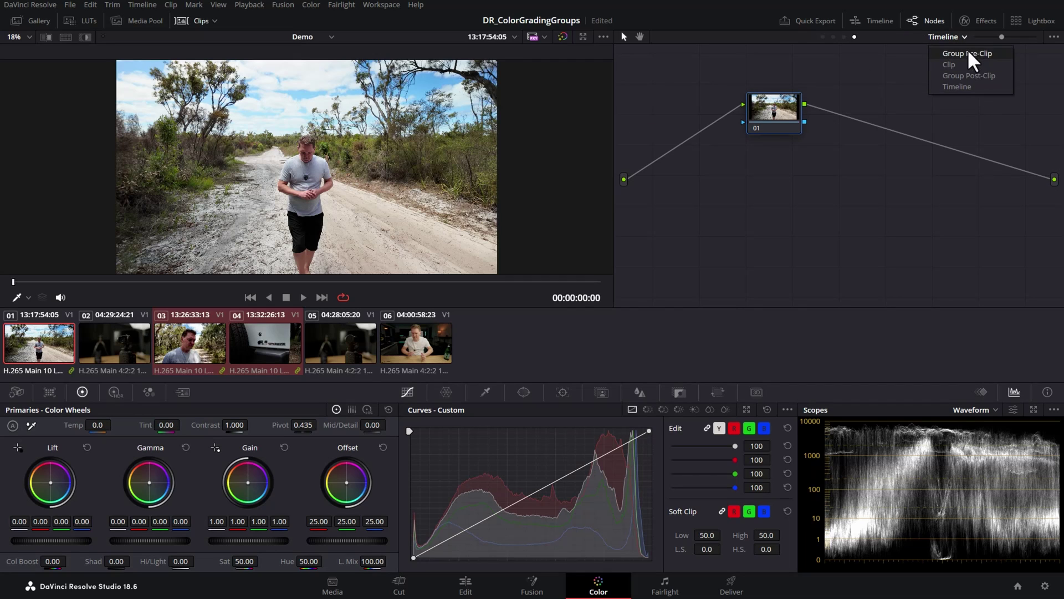
pyautogui.click(967, 54)
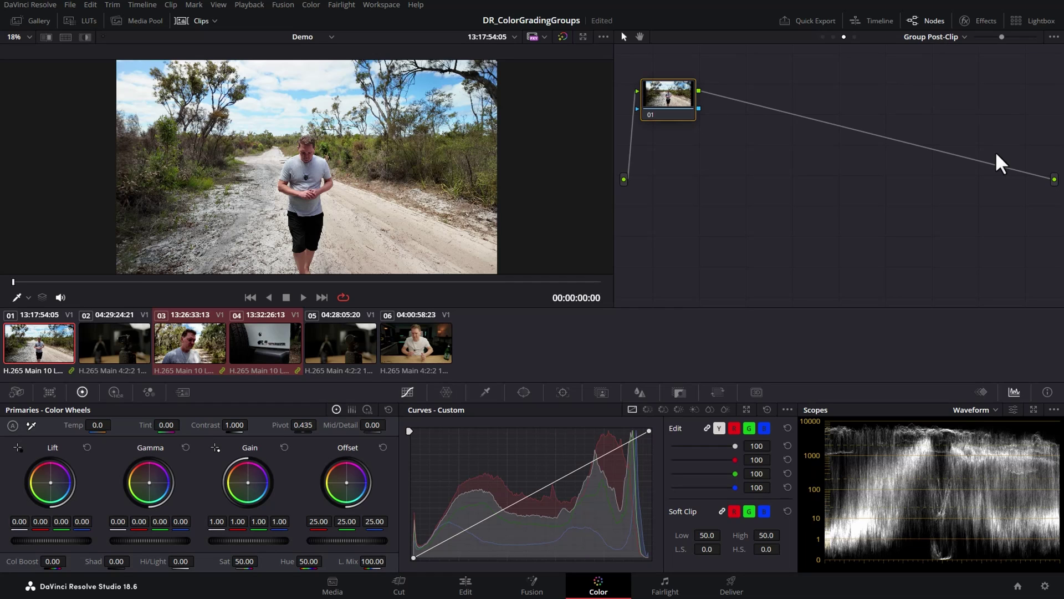
pyautogui.click(964, 37)
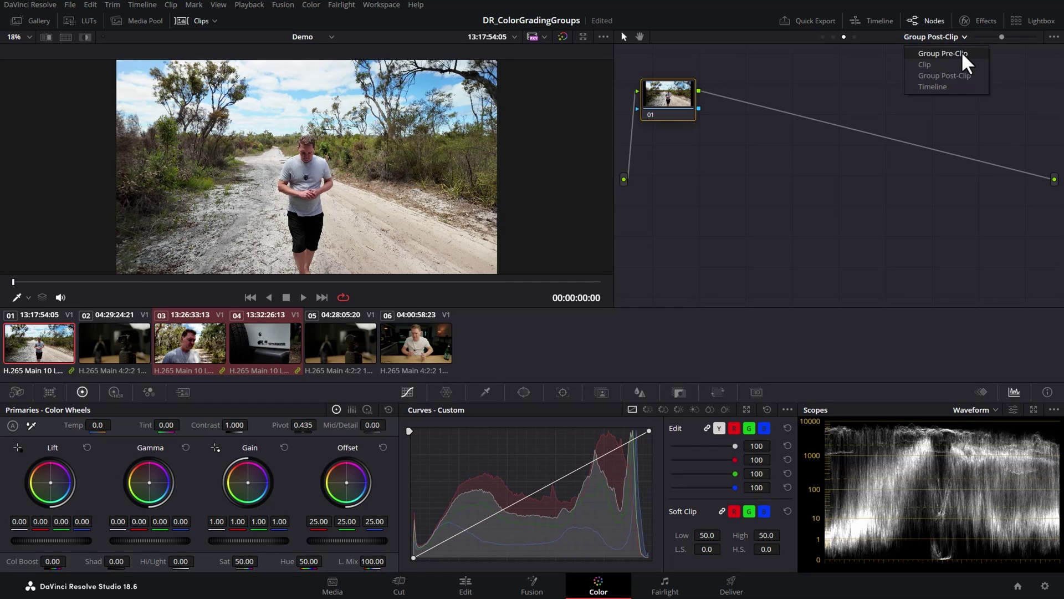
pyautogui.click(961, 51)
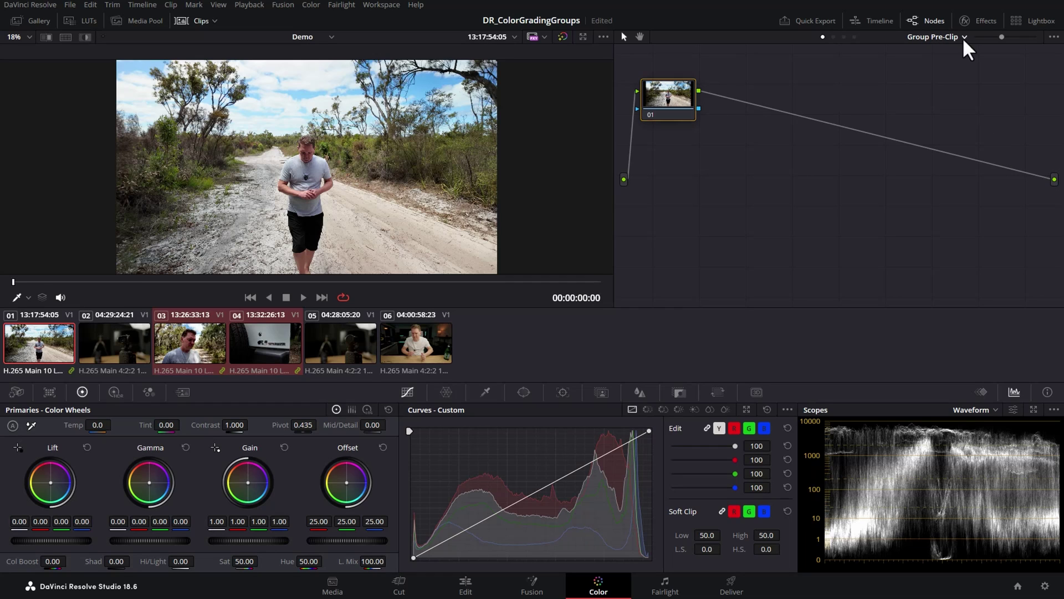
pyautogui.click(965, 38)
pyautogui.click(966, 75)
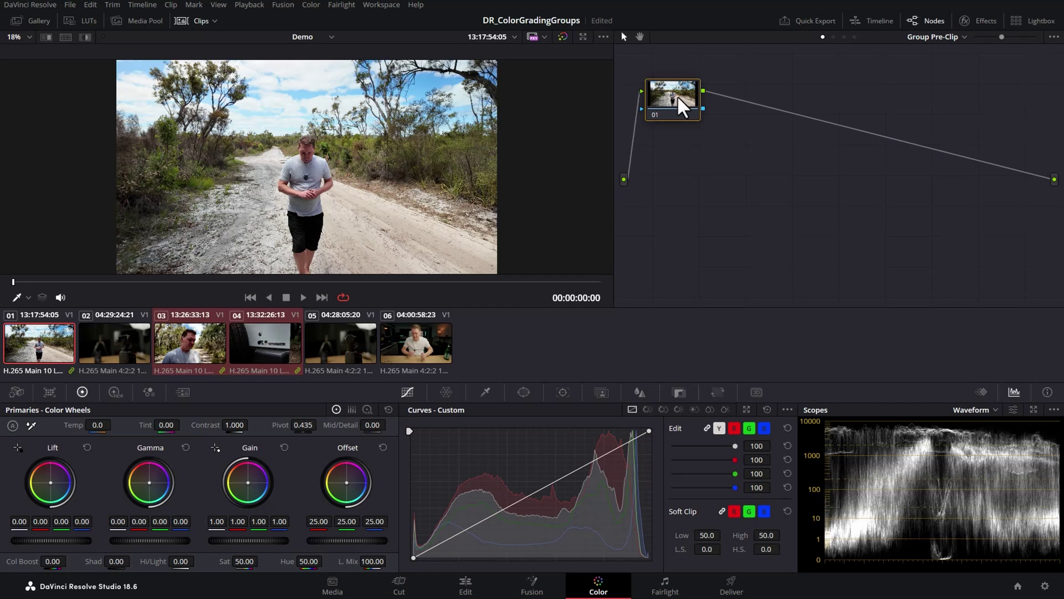
# - Give the Pocket3 group pre-clip a strong blue offset tint, preview clip 04, then select clip 02
pyautogui.moveTo(678, 96); pyautogui.dragTo(771, 97)
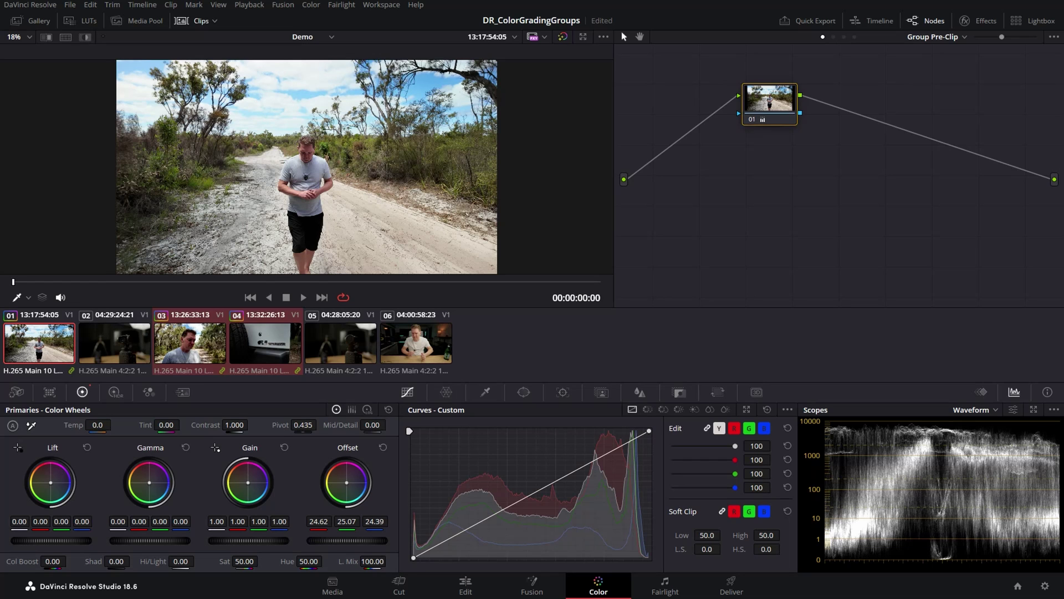
pyautogui.moveTo(347, 482); pyautogui.dragTo(365, 494)
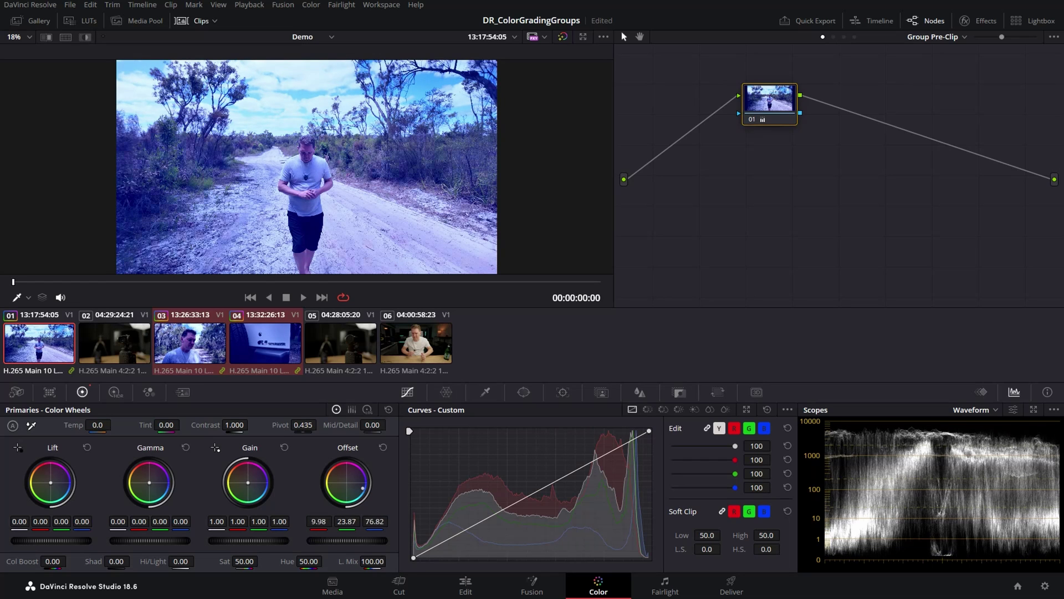
pyautogui.moveTo(366, 495); pyautogui.dragTo(374, 499)
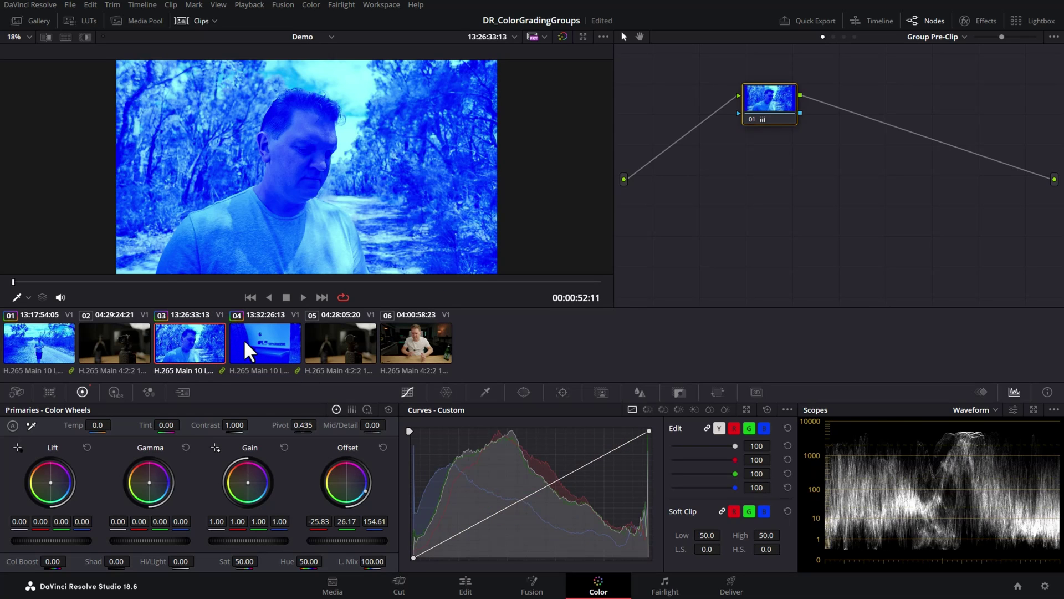
pyautogui.click(268, 338)
pyautogui.click(113, 340)
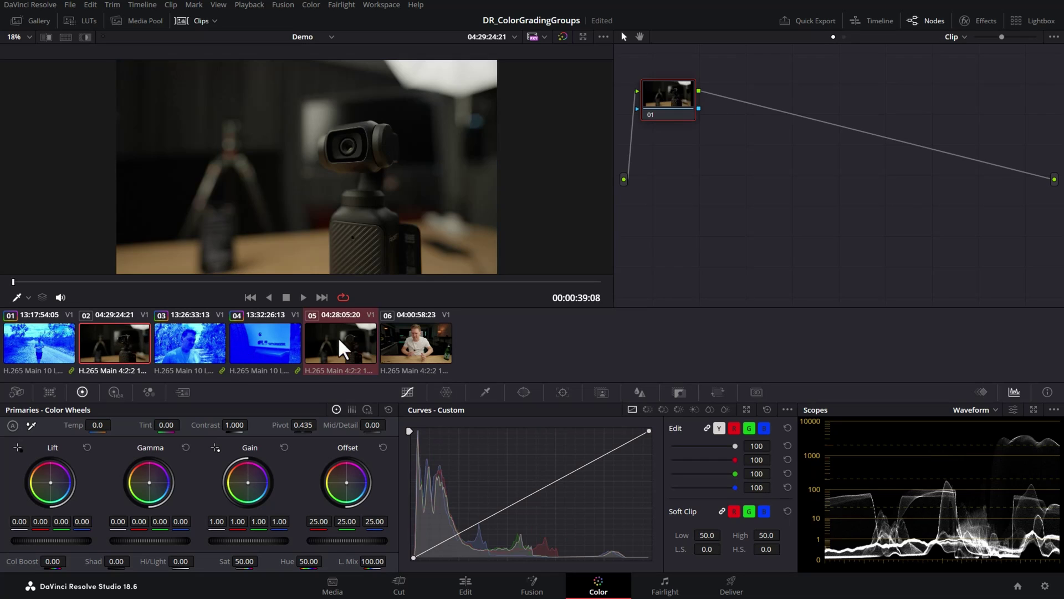
# - Add clips 02, 05 and 06 into a new group named S3 and switch to its Group Pre-Clip grade
pyautogui.rightClick(426, 348)
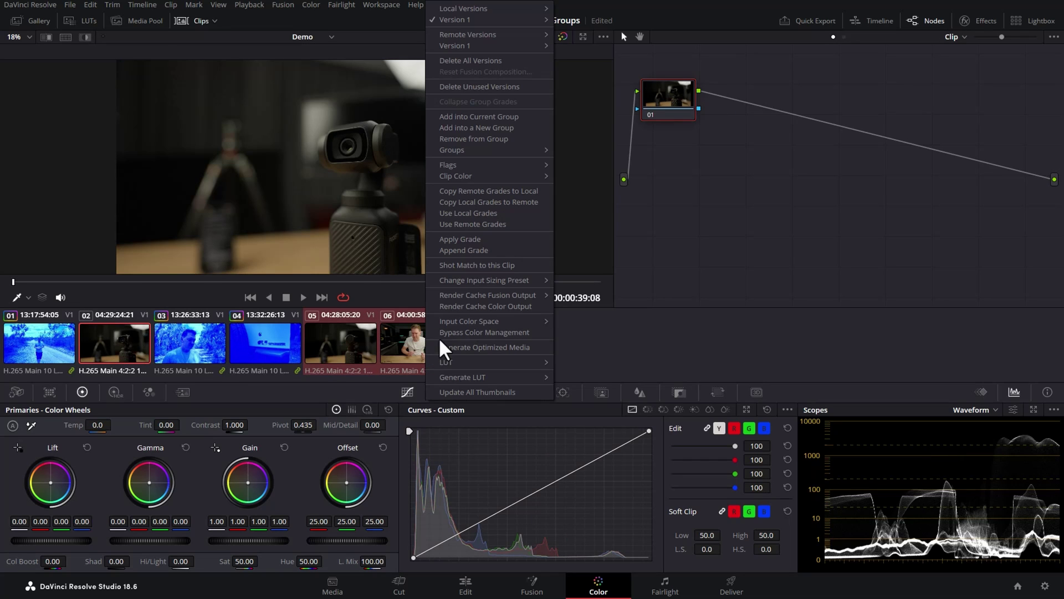
pyautogui.click(503, 123)
pyautogui.write('S3')
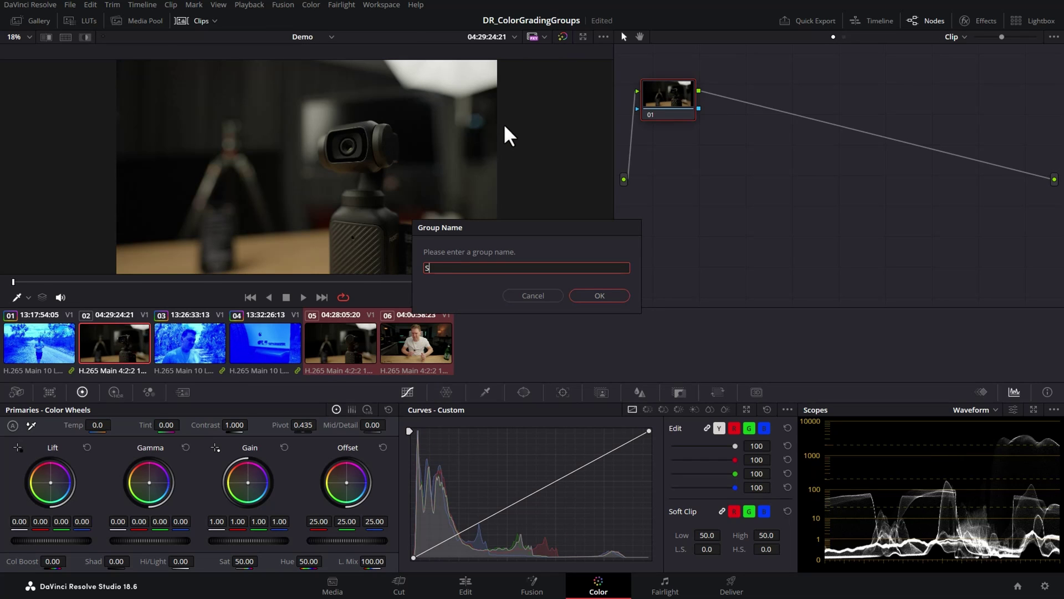
pyautogui.click(599, 296)
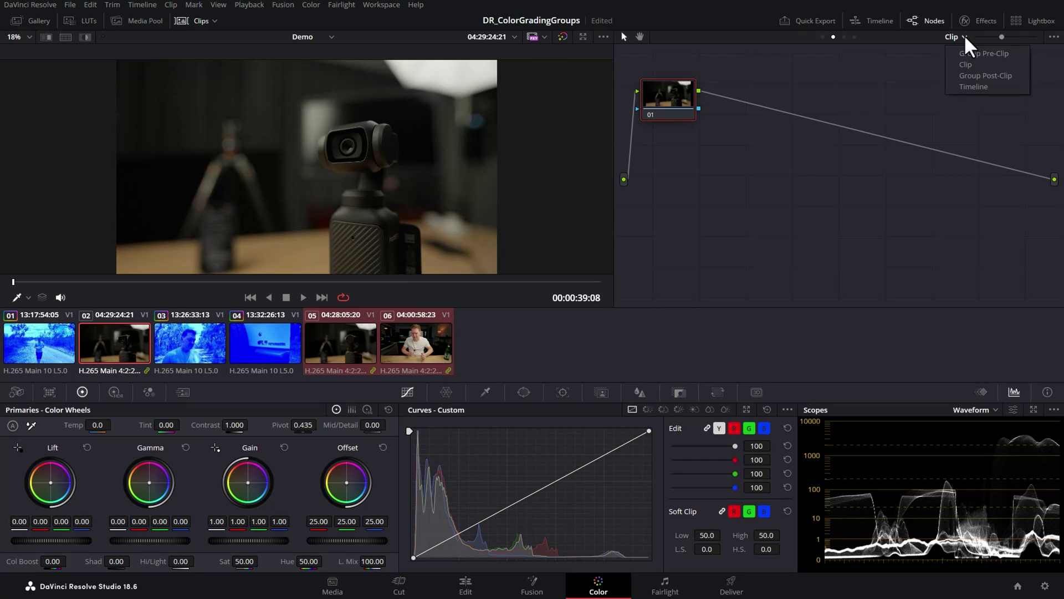
pyautogui.click(956, 37)
pyautogui.click(981, 52)
# - Give the S3 group pre-clip an orange-red offset tint, then select clip 03
pyautogui.moveTo(675, 96); pyautogui.dragTo(733, 101)
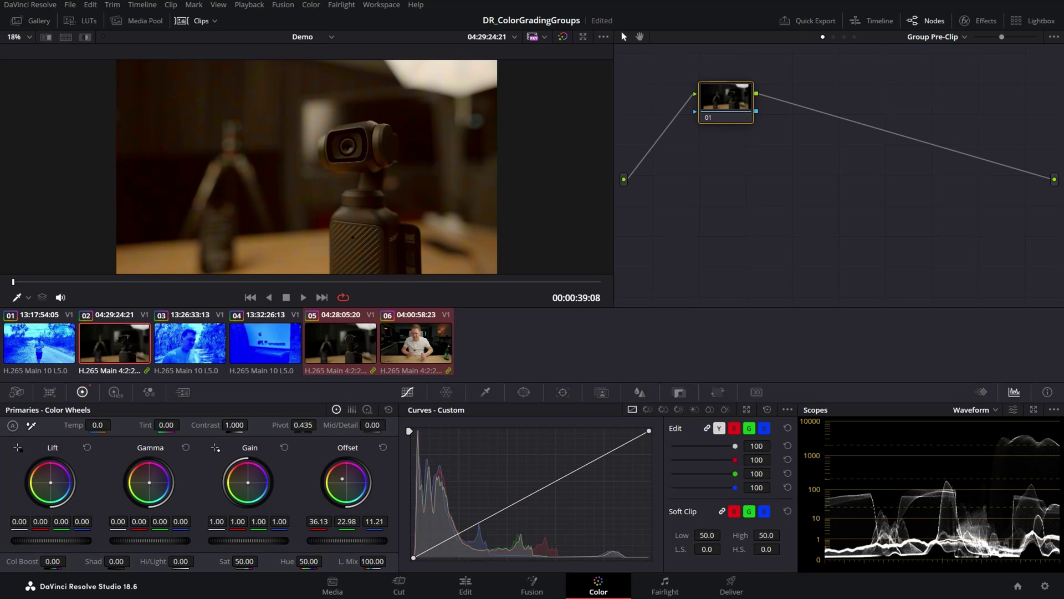
pyautogui.moveTo(345, 480); pyautogui.dragTo(331, 471)
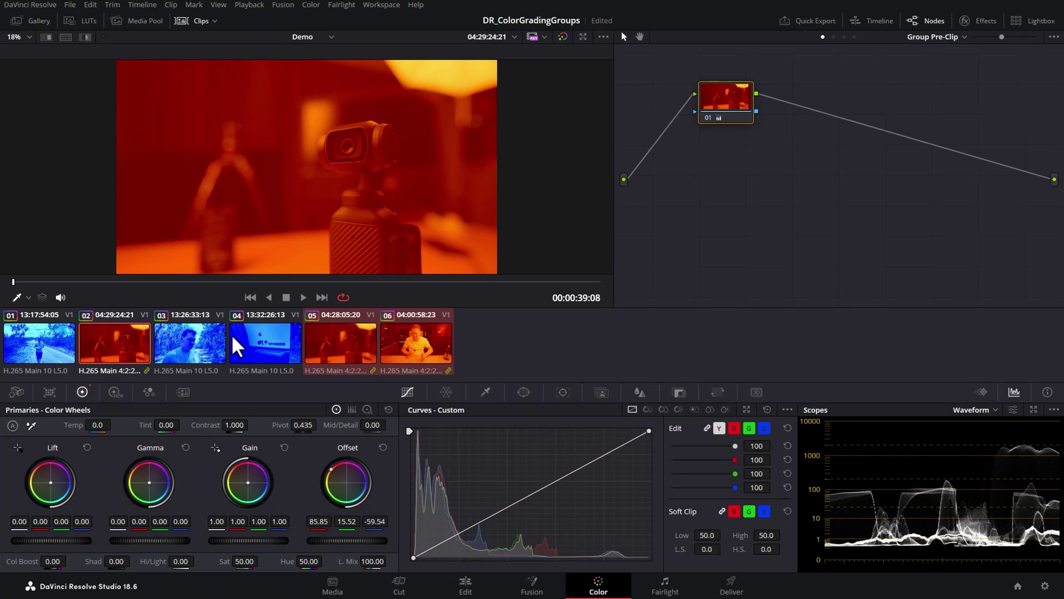
pyautogui.click(194, 345)
# - Remove clip 03 from the Pocket3 group so it returns to its ungraded image
pyautogui.rightClick(204, 339)
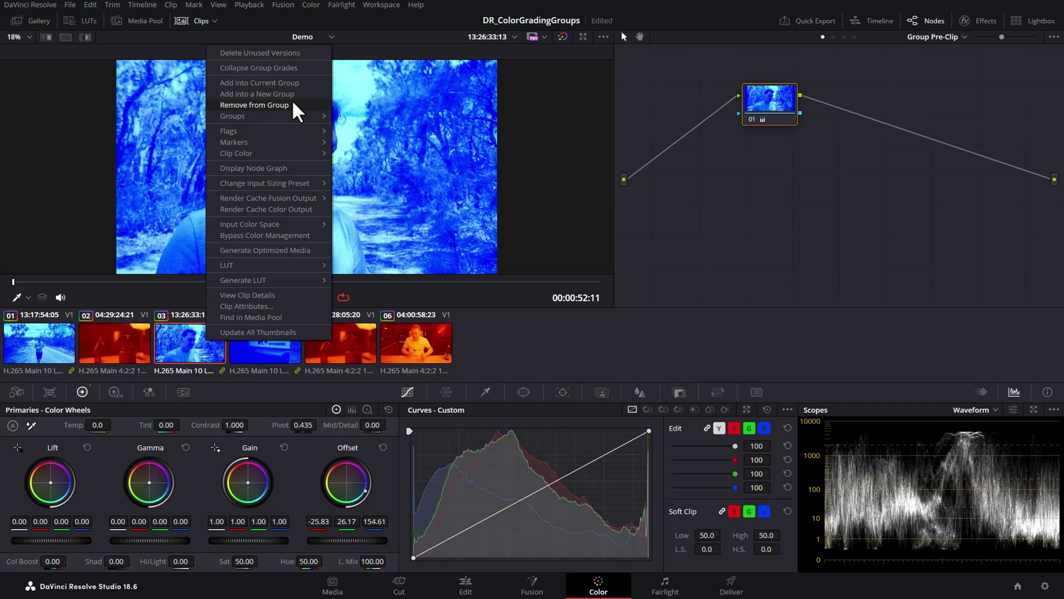
pyautogui.moveTo(234, 116)
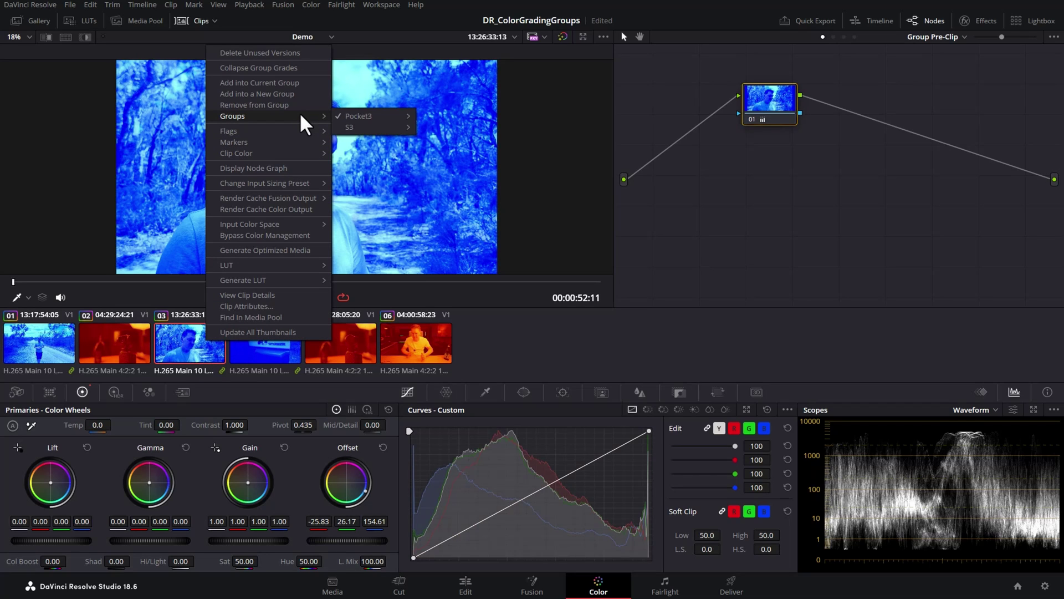
pyautogui.moveTo(359, 117)
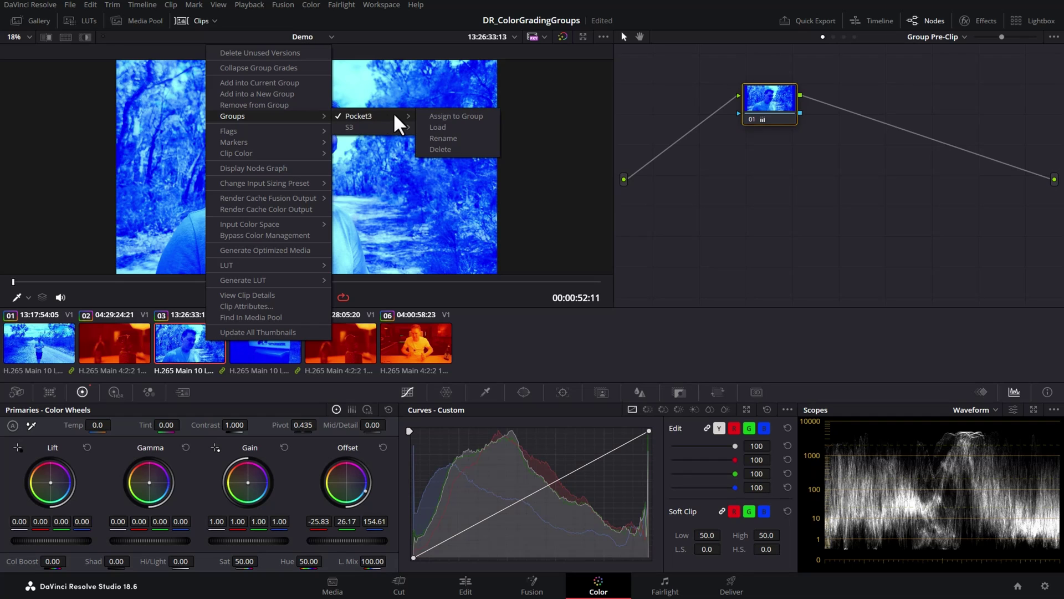
pyautogui.click(239, 105)
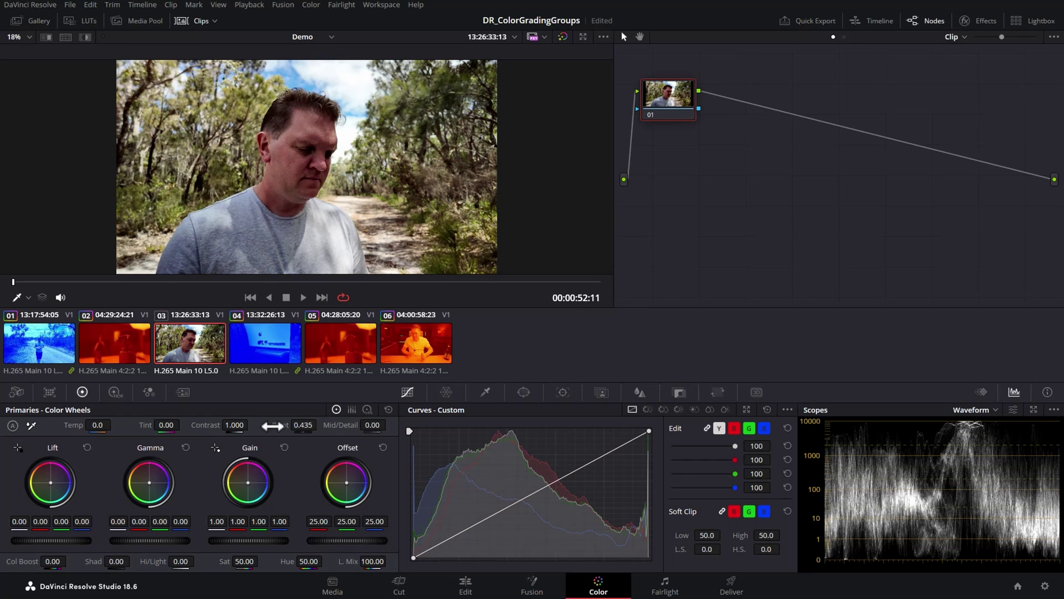
# - Assign clip 03 to the S3 group so it takes the orange-red tint, and confirm its membership
pyautogui.rightClick(191, 345)
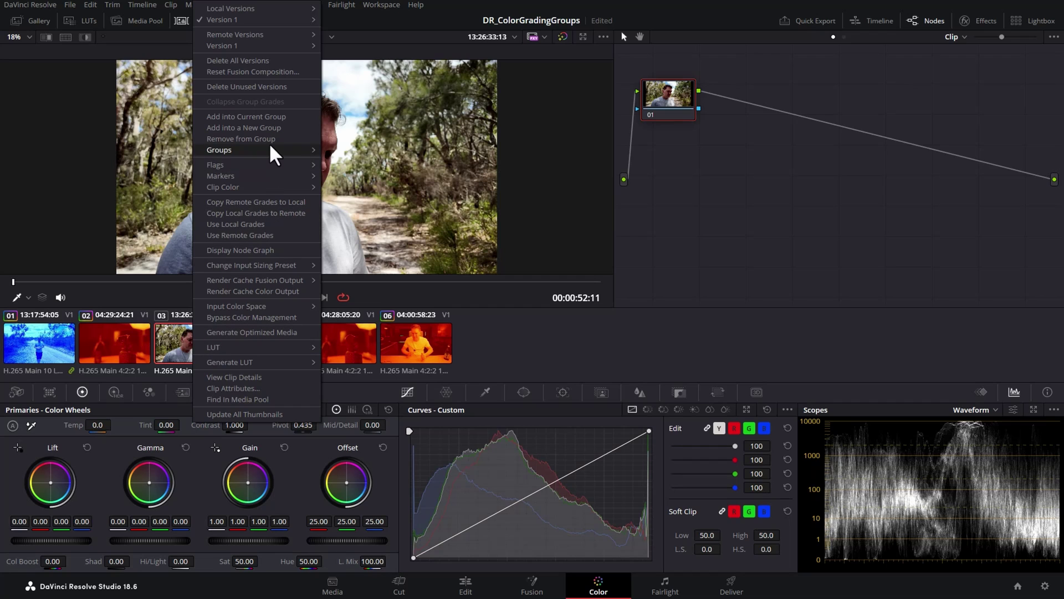
pyautogui.moveTo(241, 149)
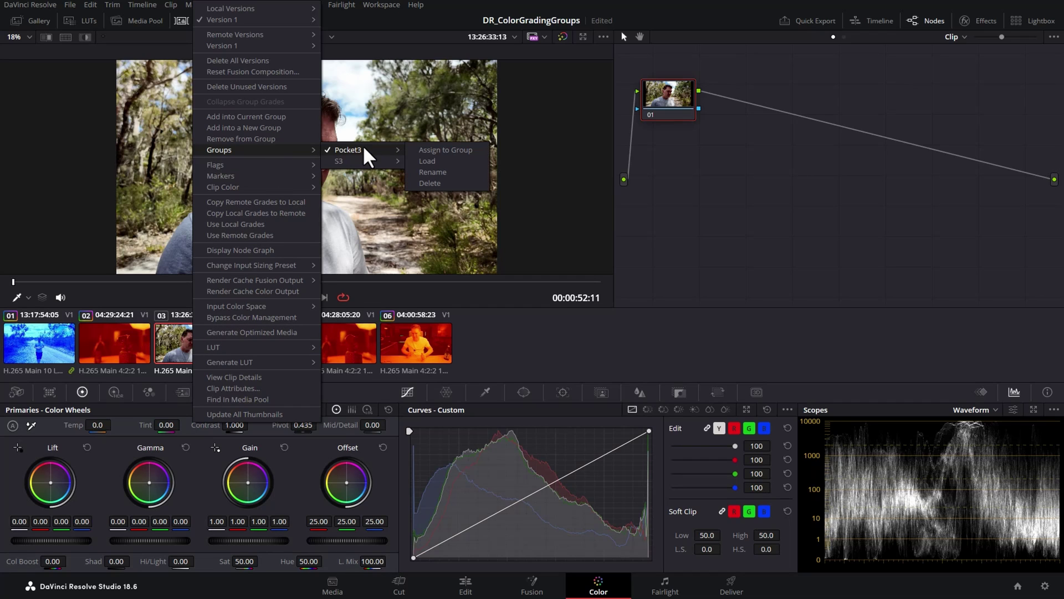
pyautogui.moveTo(358, 161)
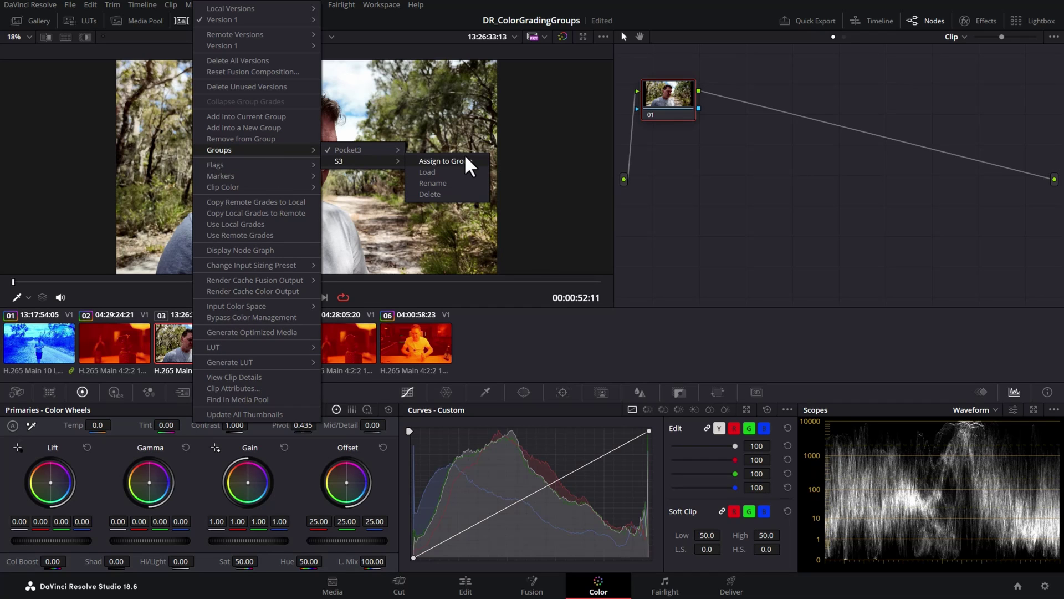
pyautogui.click(463, 162)
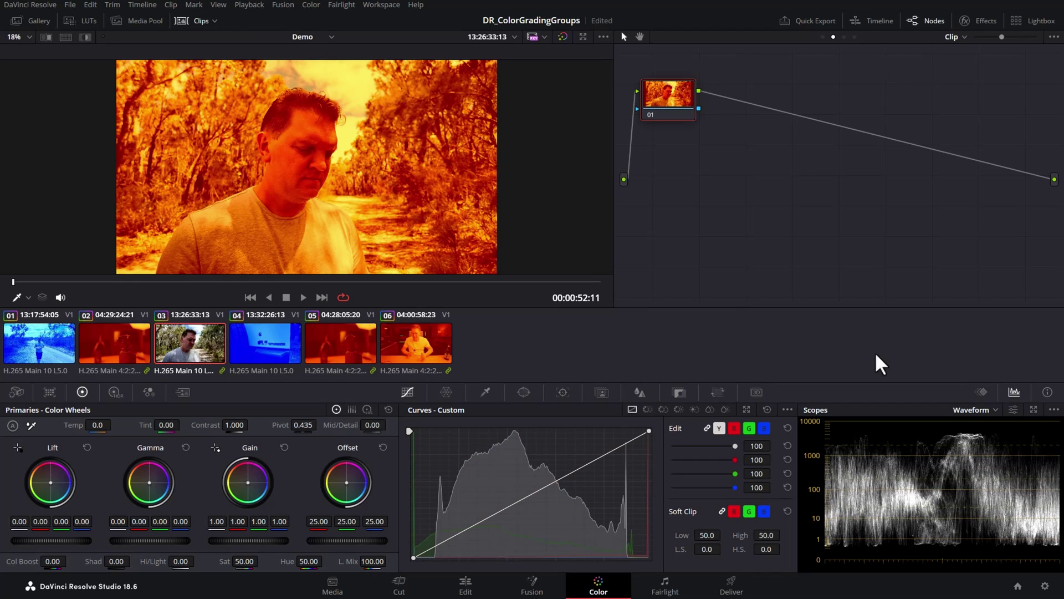
pyautogui.rightClick(188, 342)
pyautogui.moveTo(249, 149)
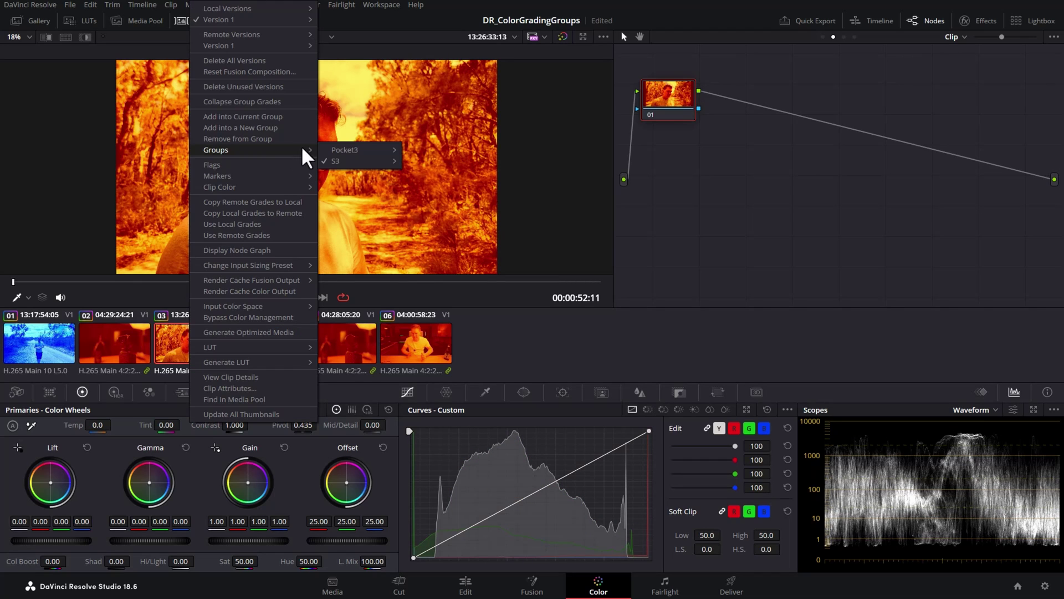
pyautogui.press('Escape')
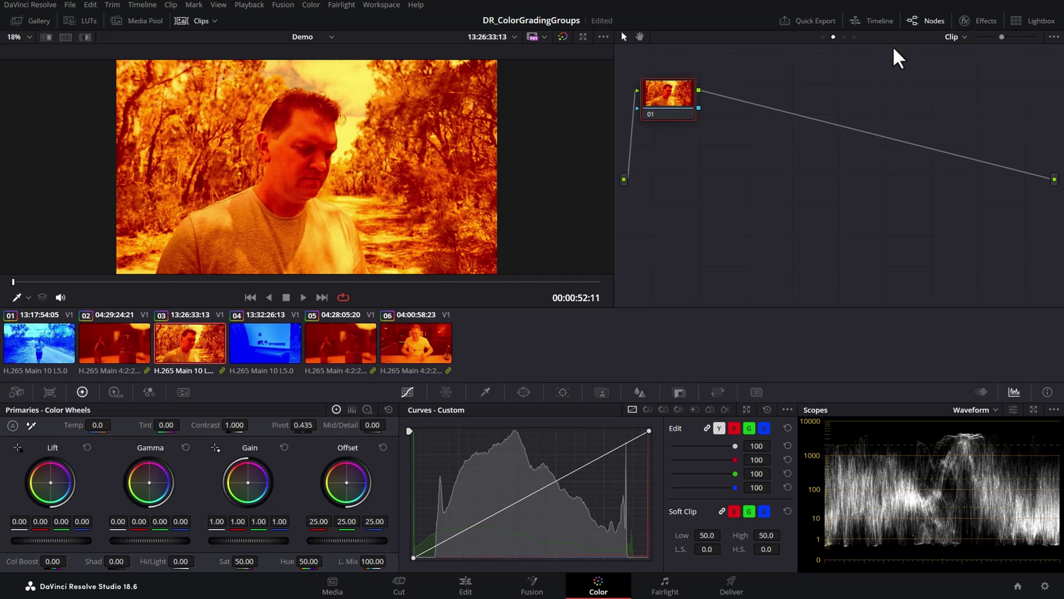
# - In the S3 group pre-clip grade, change the offset tint to magenta and view clip 05
pyautogui.click(963, 37)
pyautogui.click(984, 53)
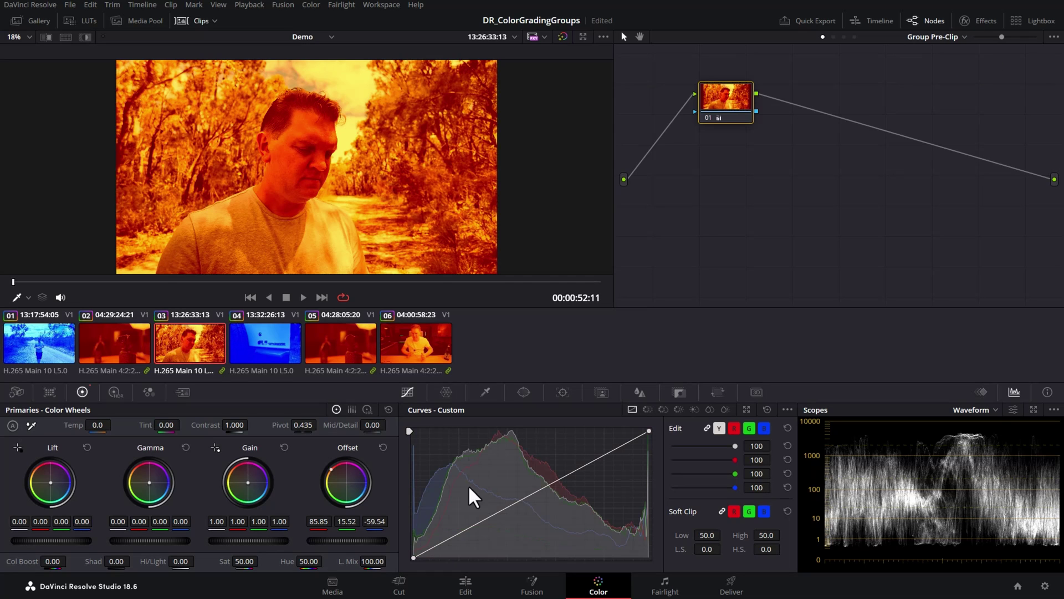
pyautogui.moveTo(336, 473); pyautogui.dragTo(365, 471)
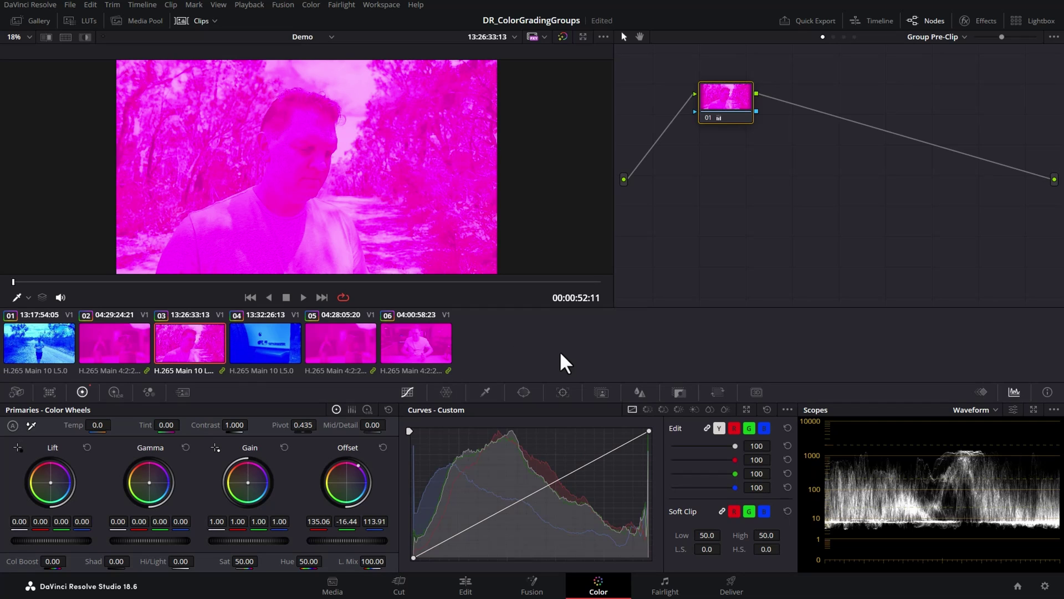
pyautogui.click(340, 345)
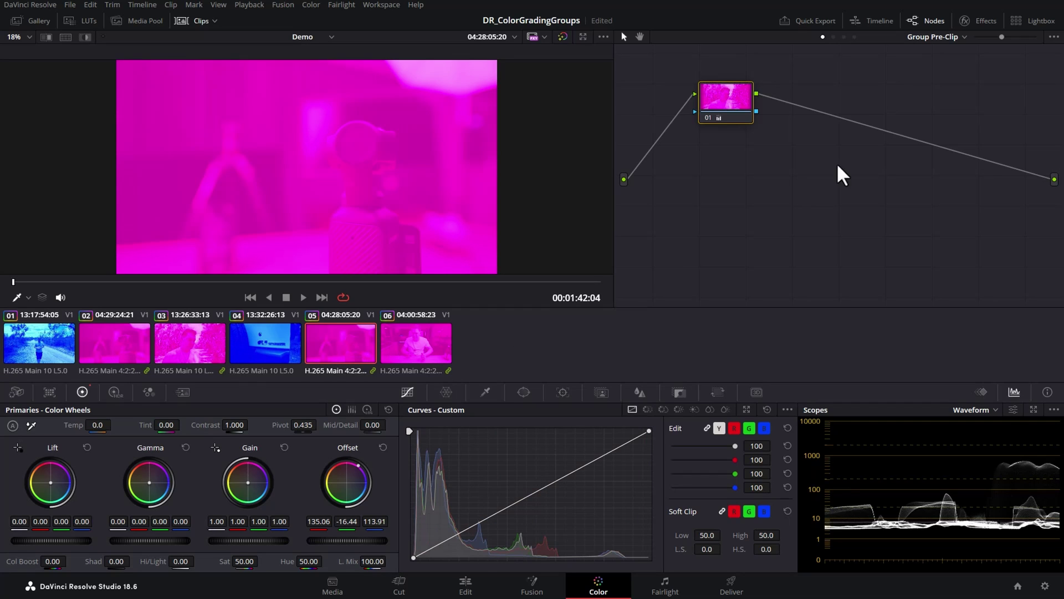
pyautogui.click(964, 34)
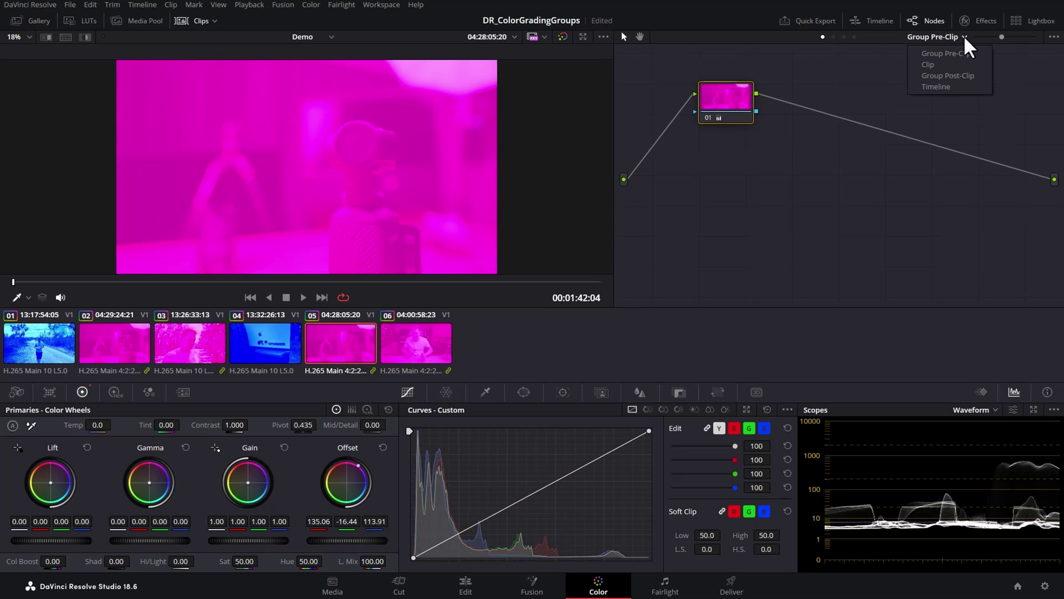
# - In Clip mode, pull clip 05's Offset master wheel left to darken it below its group
pyautogui.click(928, 64)
pyautogui.moveTo(354, 539); pyautogui.dragTo(316, 540)
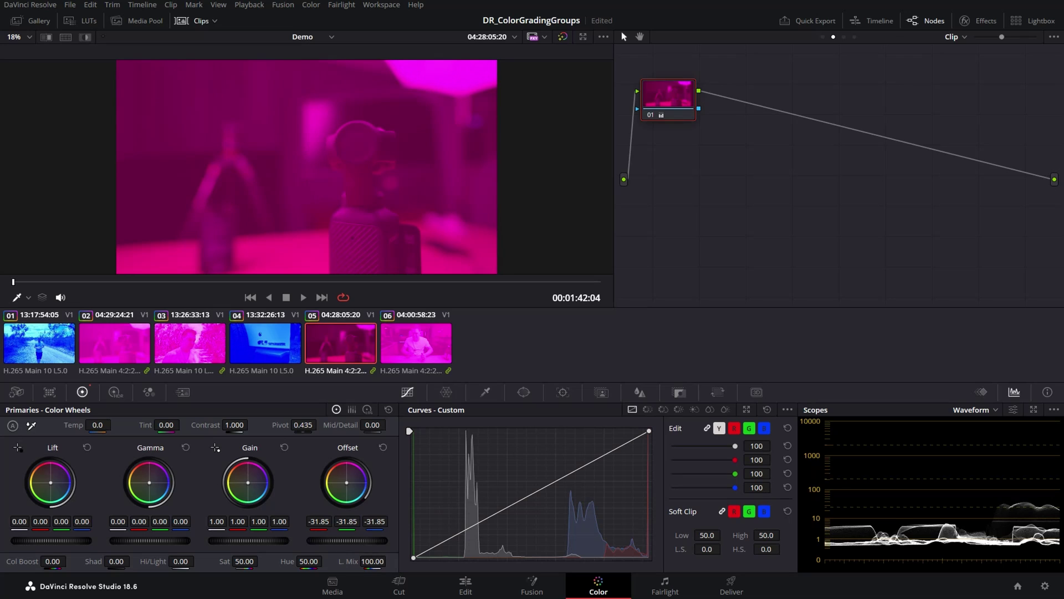
pyautogui.moveTo(357, 539); pyautogui.dragTo(333, 539)
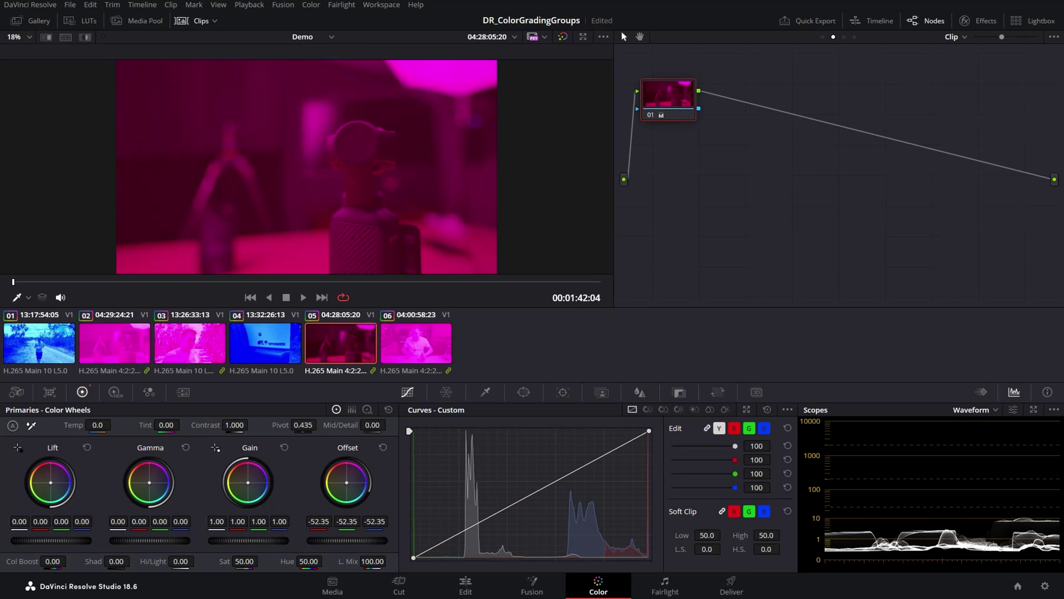